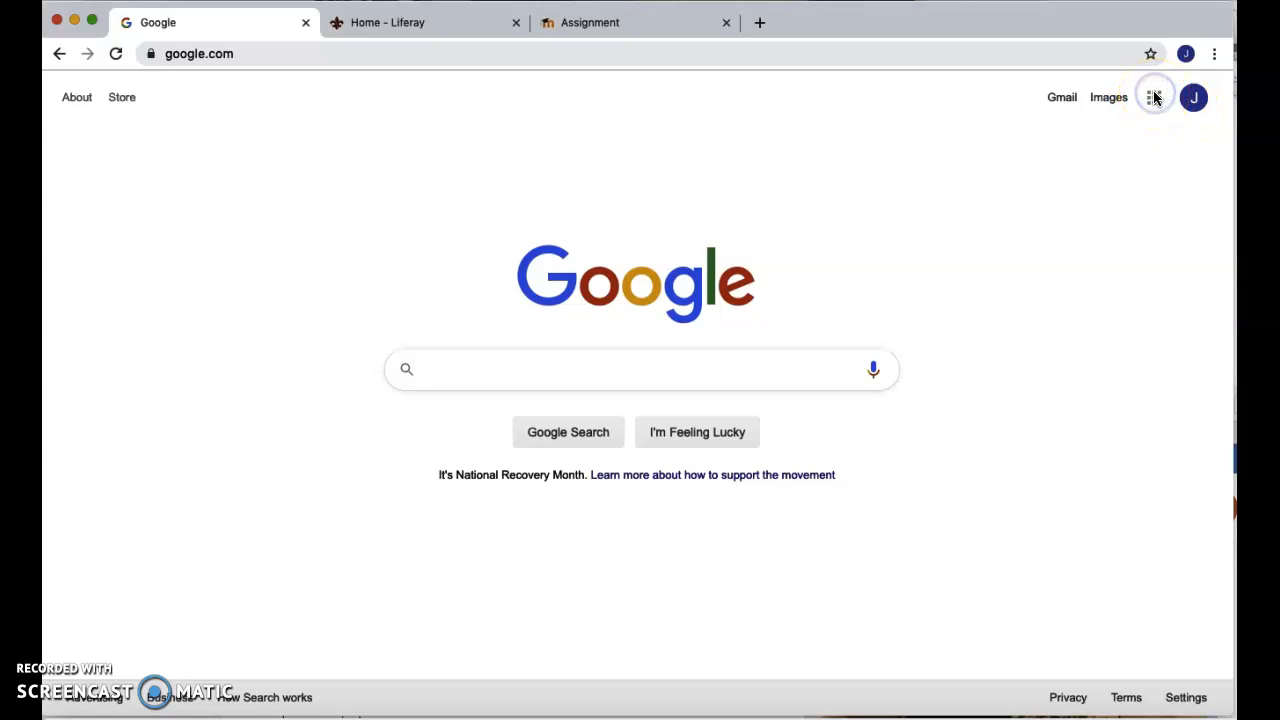
- Open Google Calendar from the Google home page and show the month of October 2019
click(1155, 104)
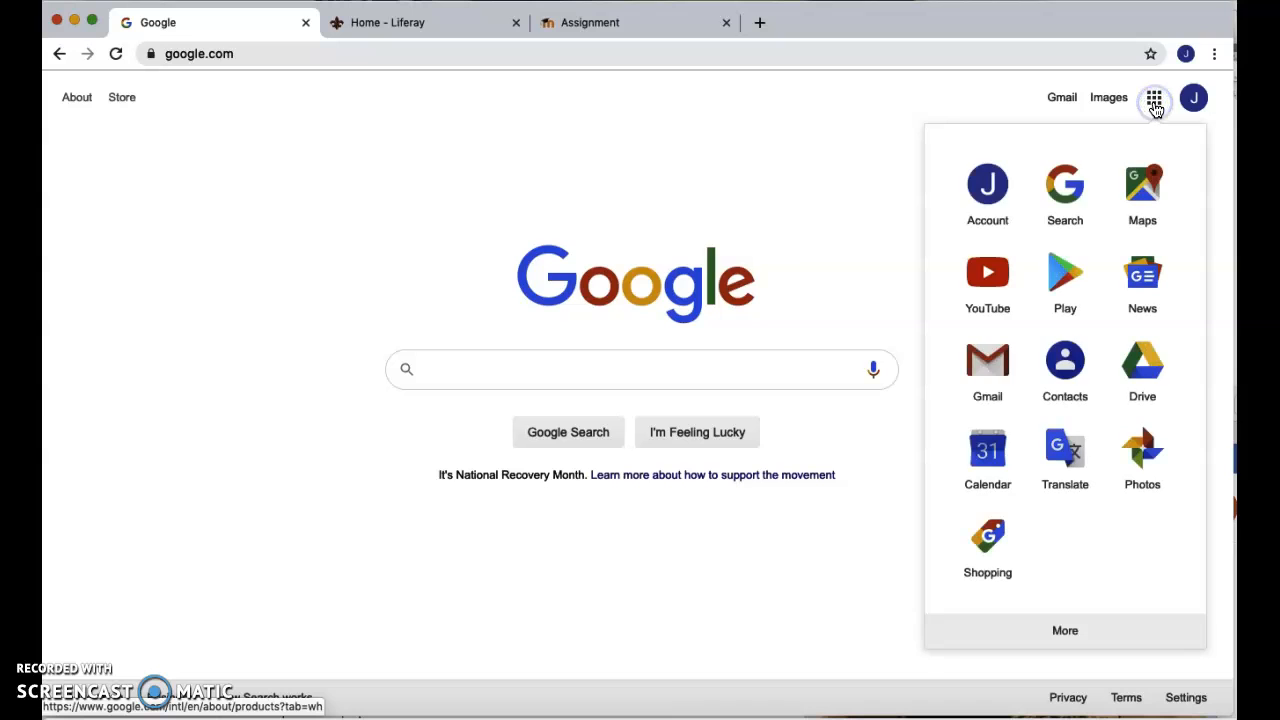
click(988, 455)
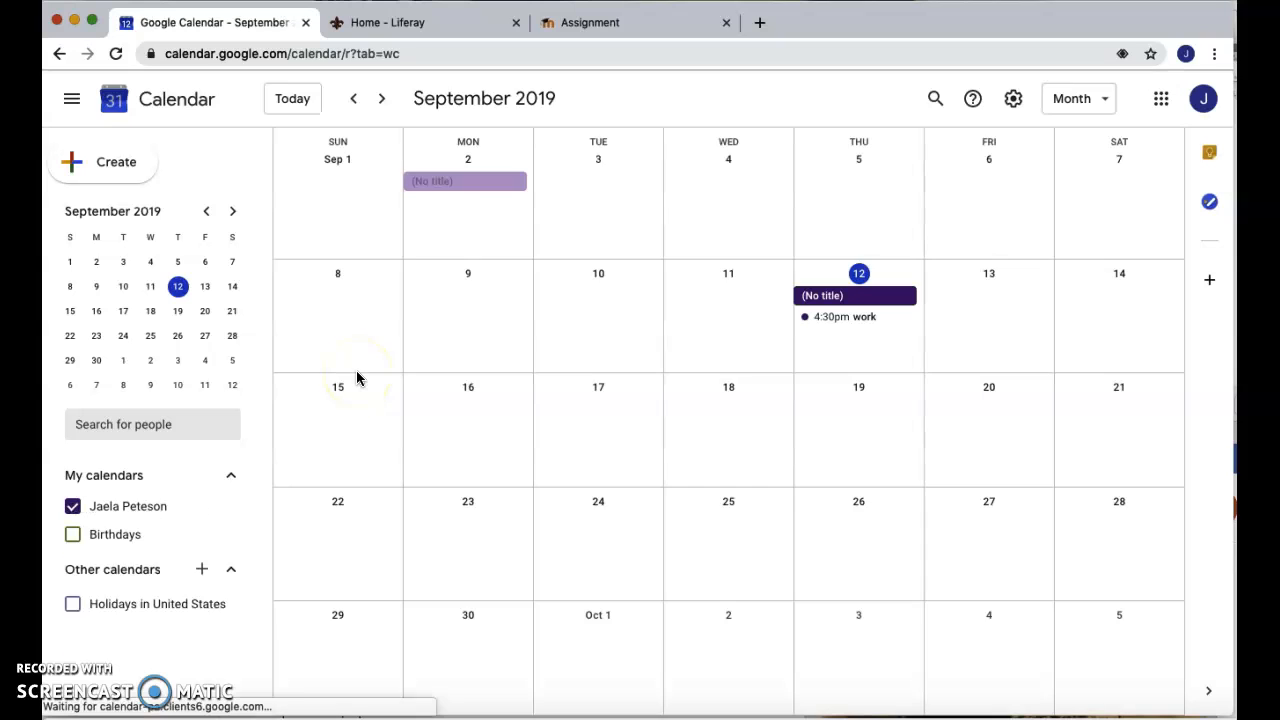
click(383, 99)
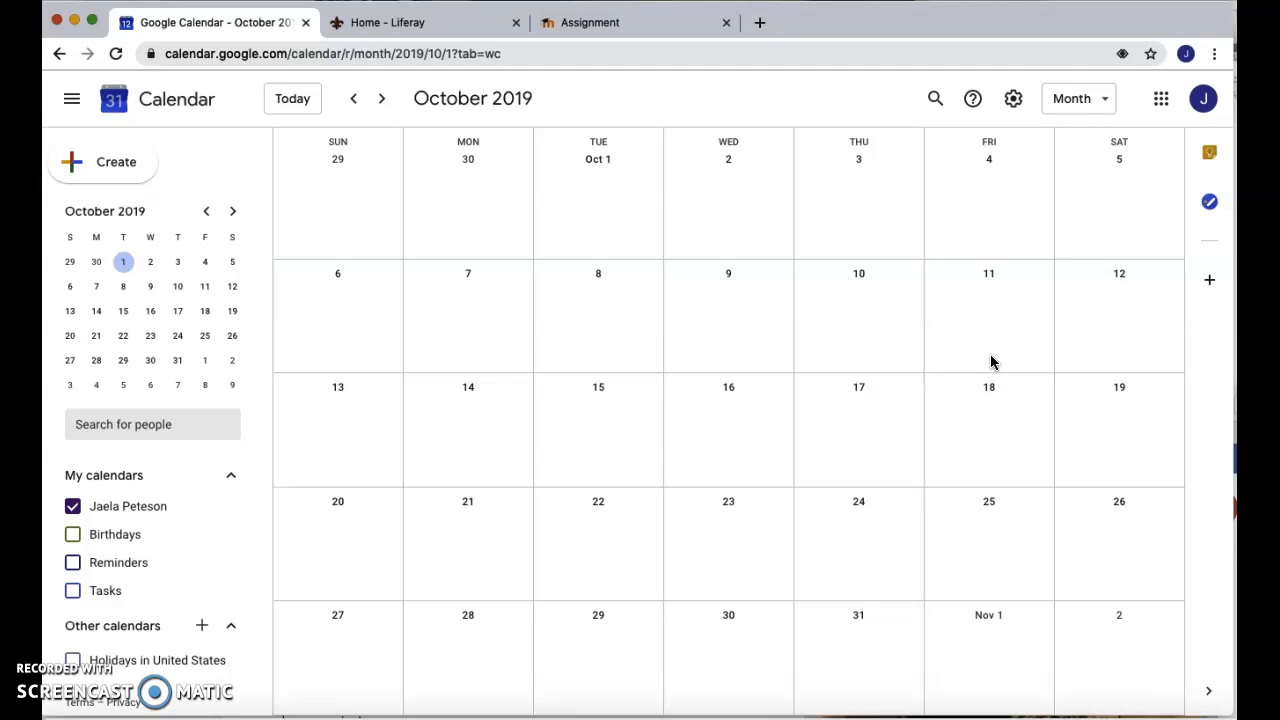
- Create an all-day event on October 4, 2019, titled with the person's first name followed by "'s Surprise Birthday"
double_click(977, 195)
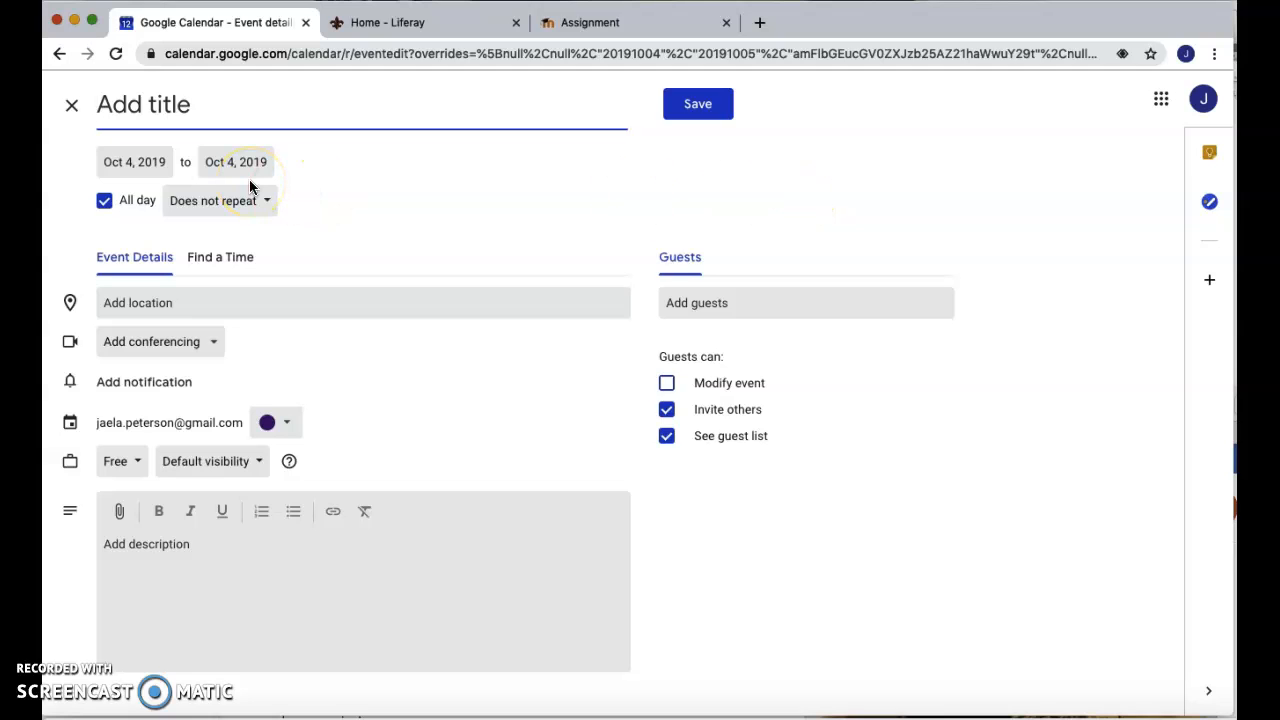
text(Jaylin)
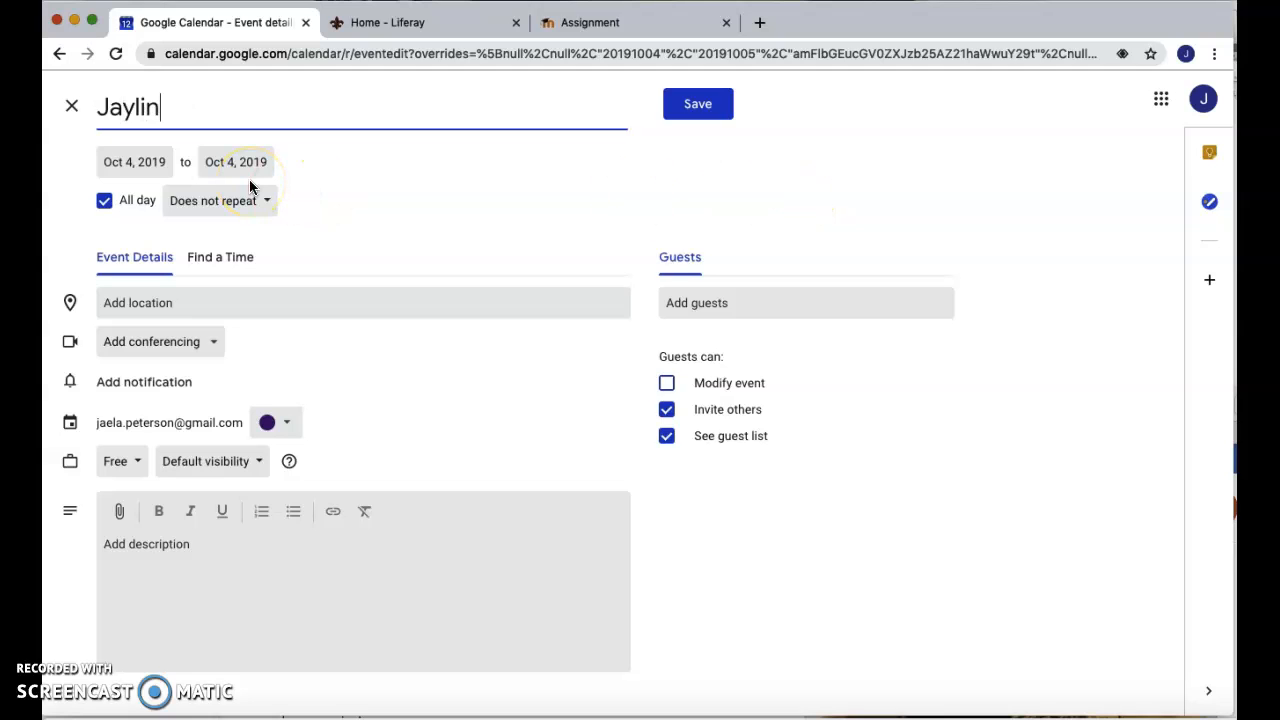
text('s Surprise Birthday)
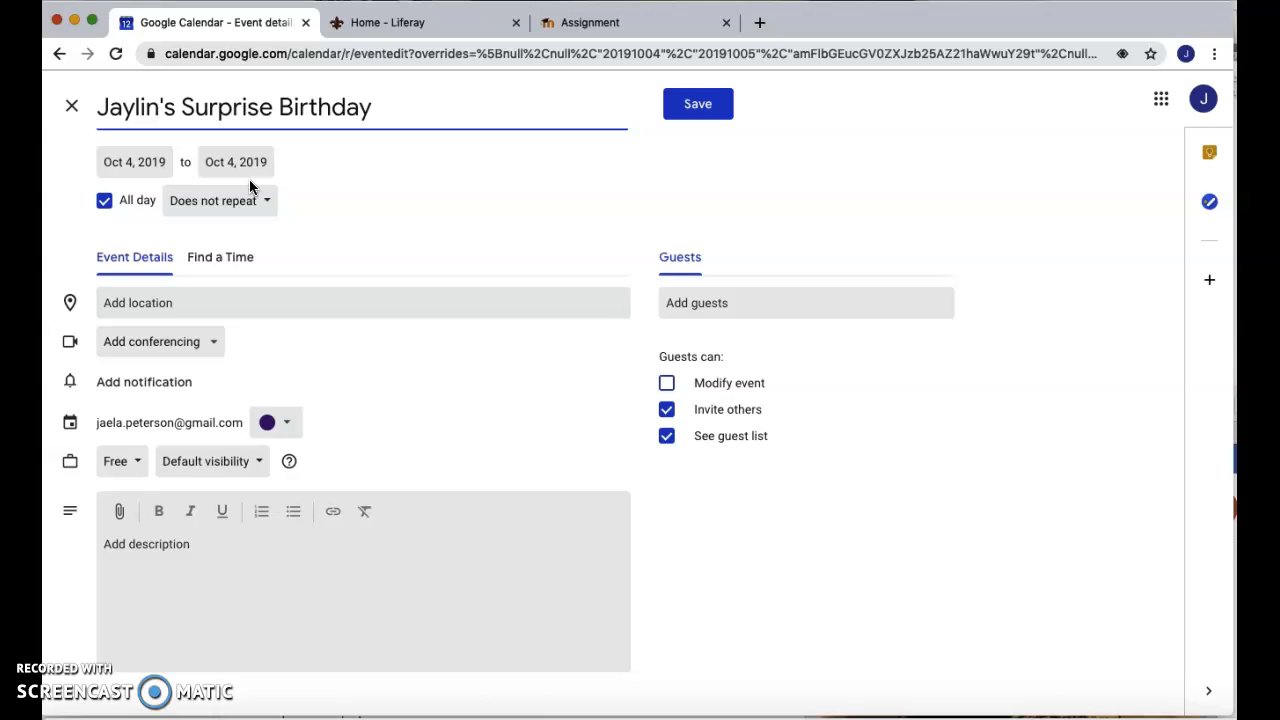
- Look through the repeat options available for the surprise birthday event
click(244, 321)
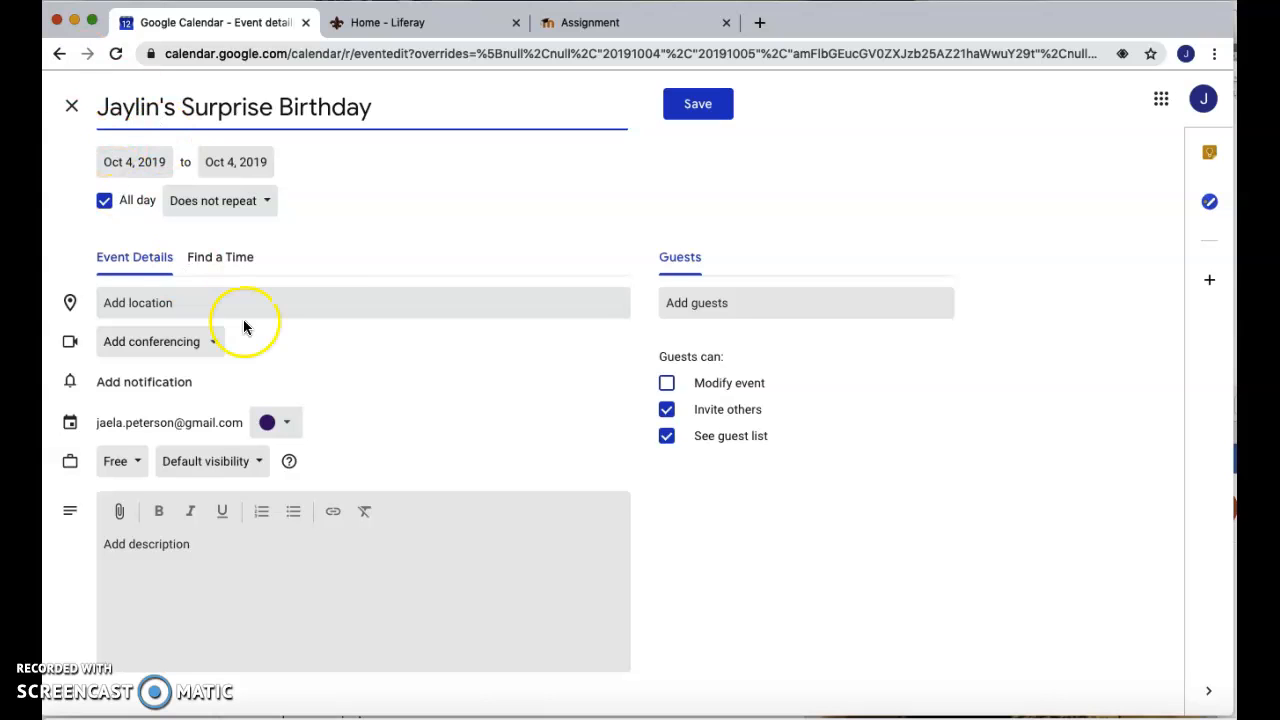
click(262, 204)
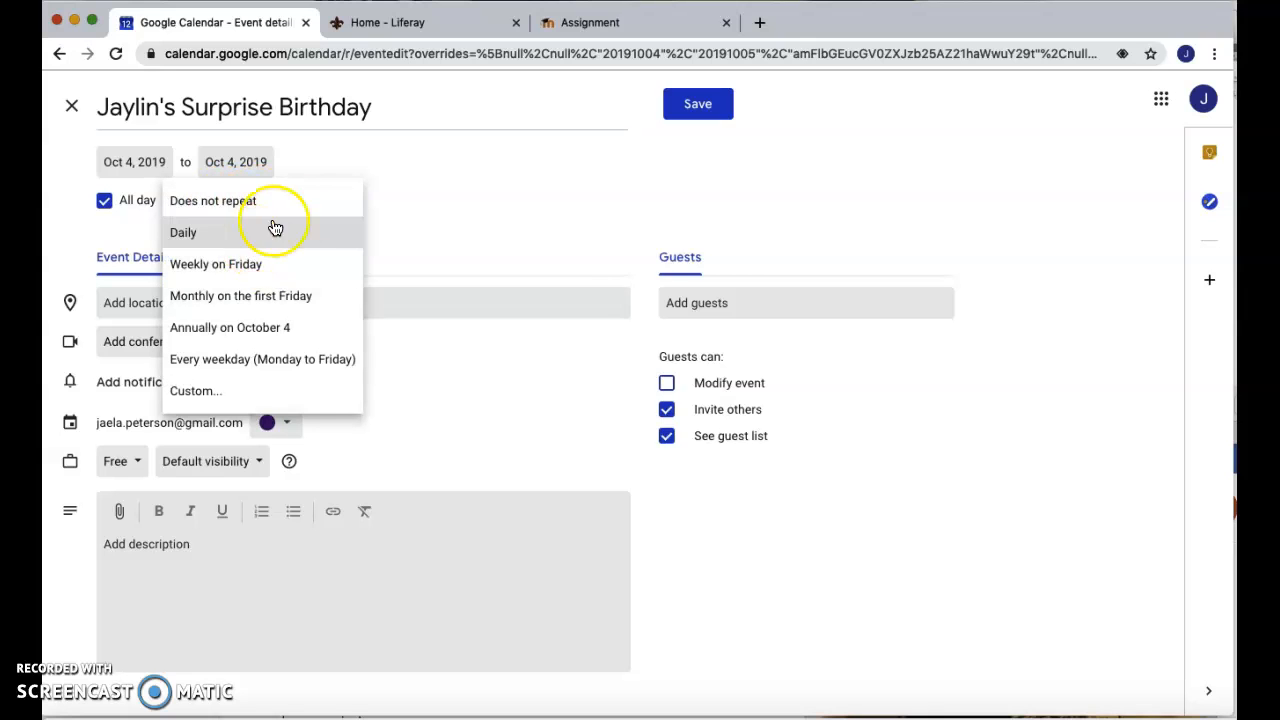
click(431, 224)
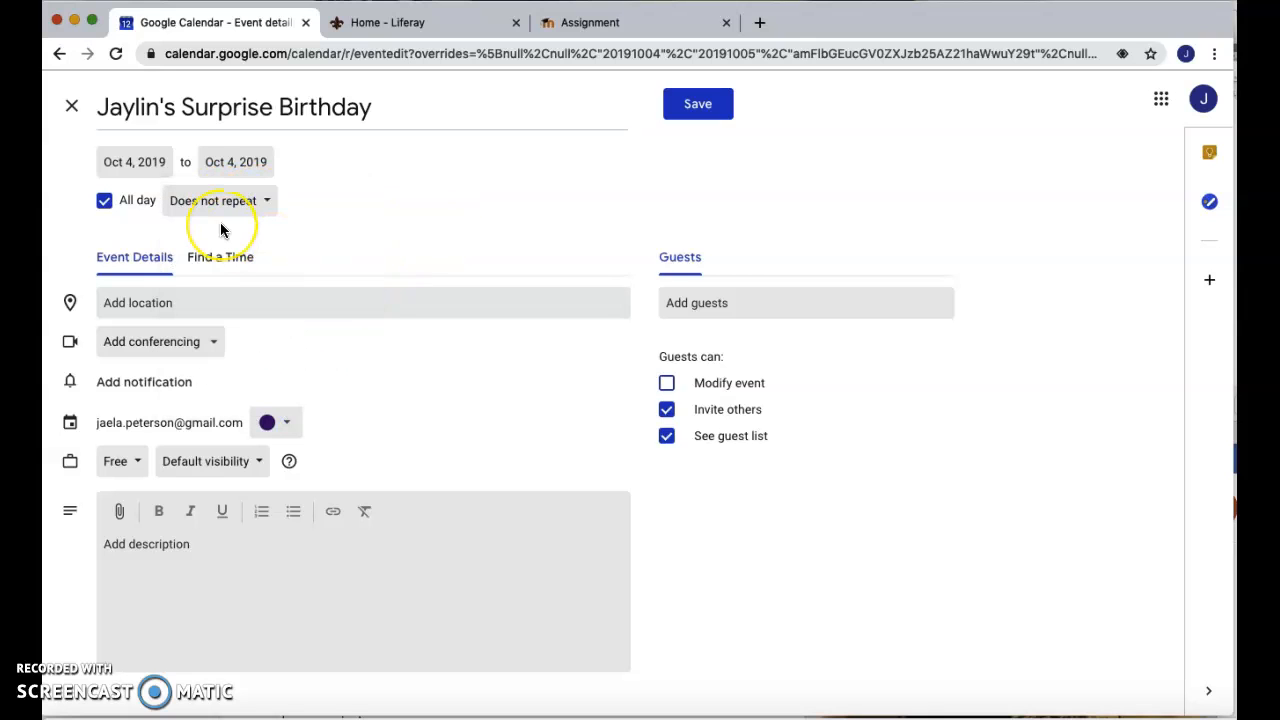
- Set the event's location to the Civic Center in San Francisco and save the event
click(180, 303)
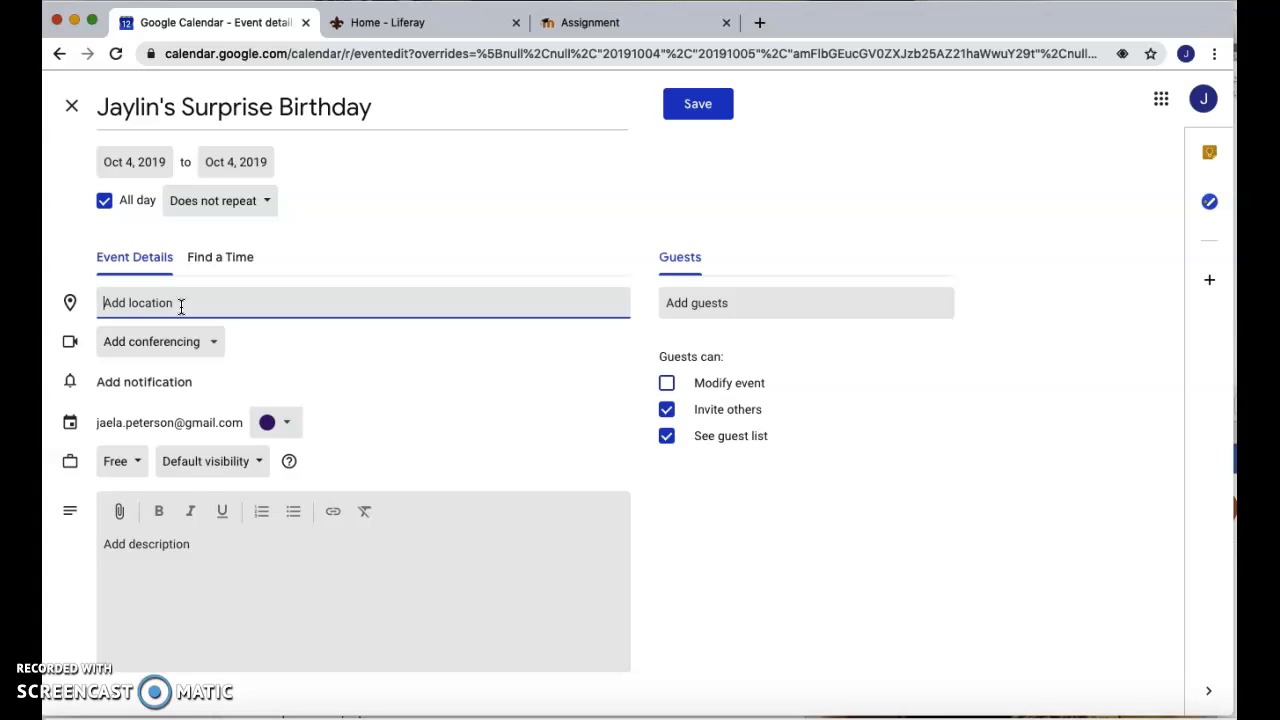
text(cvivic)
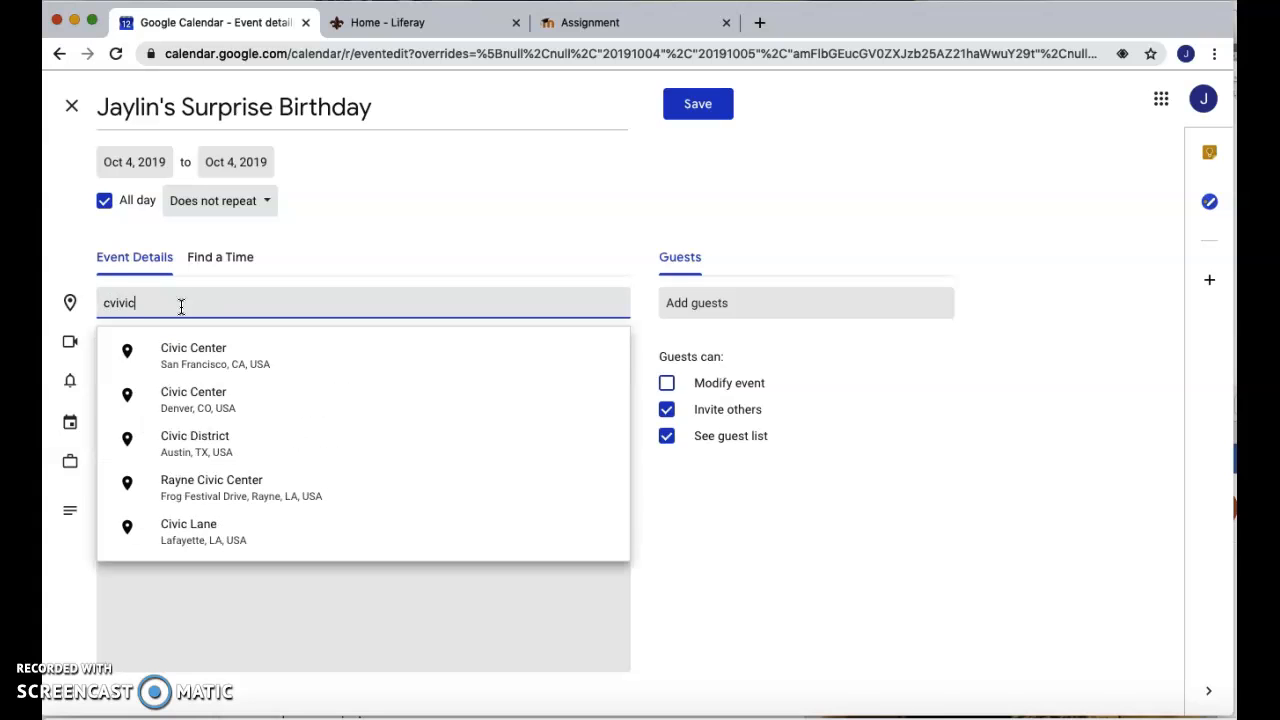
click(278, 354)
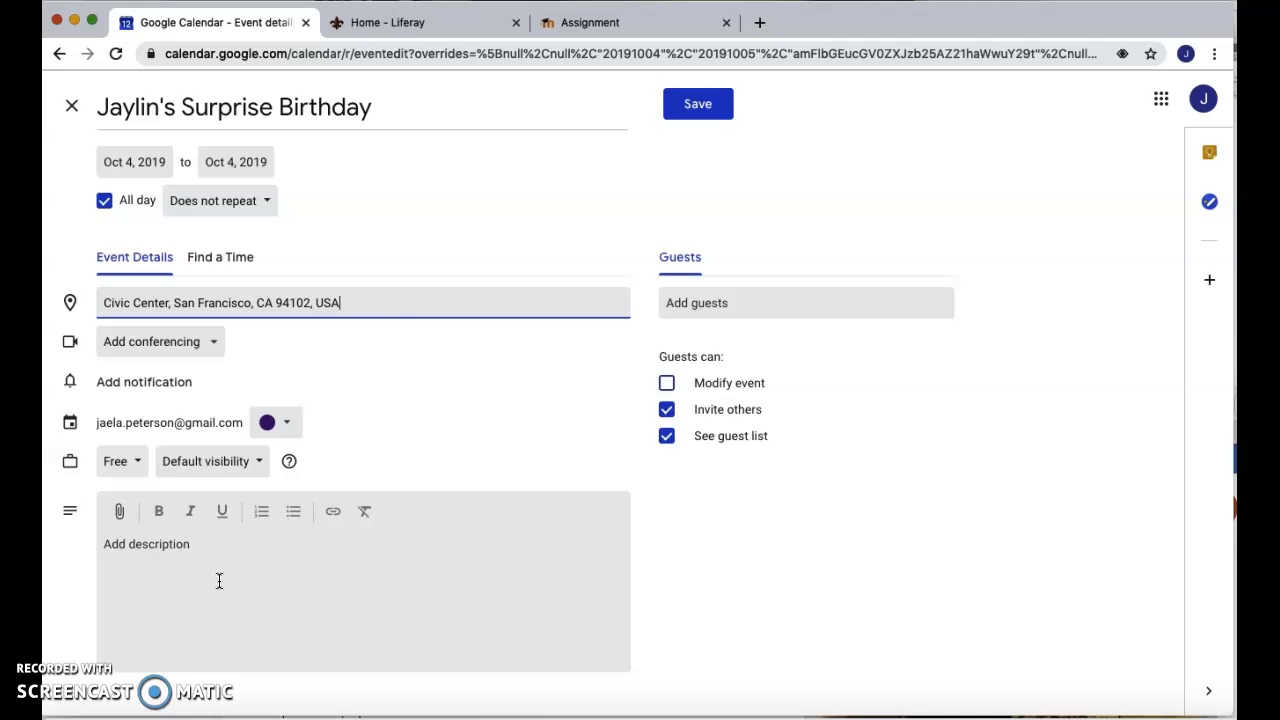
click(711, 108)
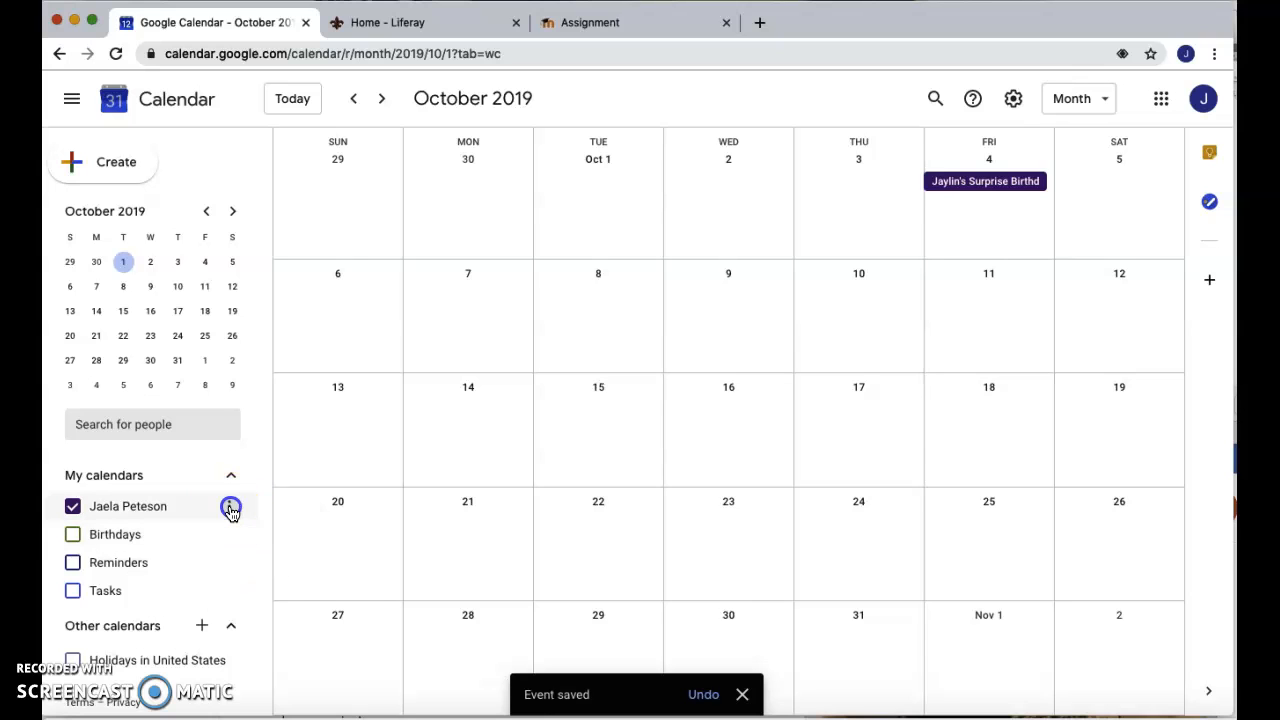
- Change the color of the owner's personal calendar to orange
click(231, 508)
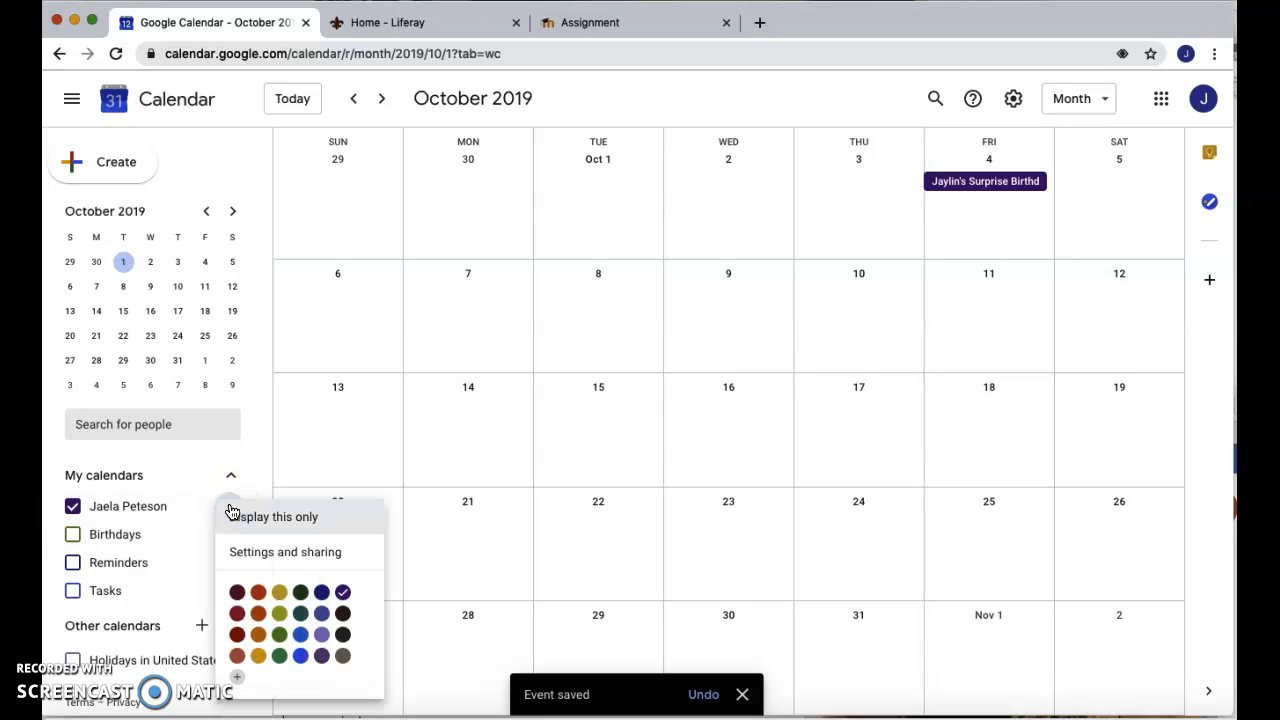
click(258, 636)
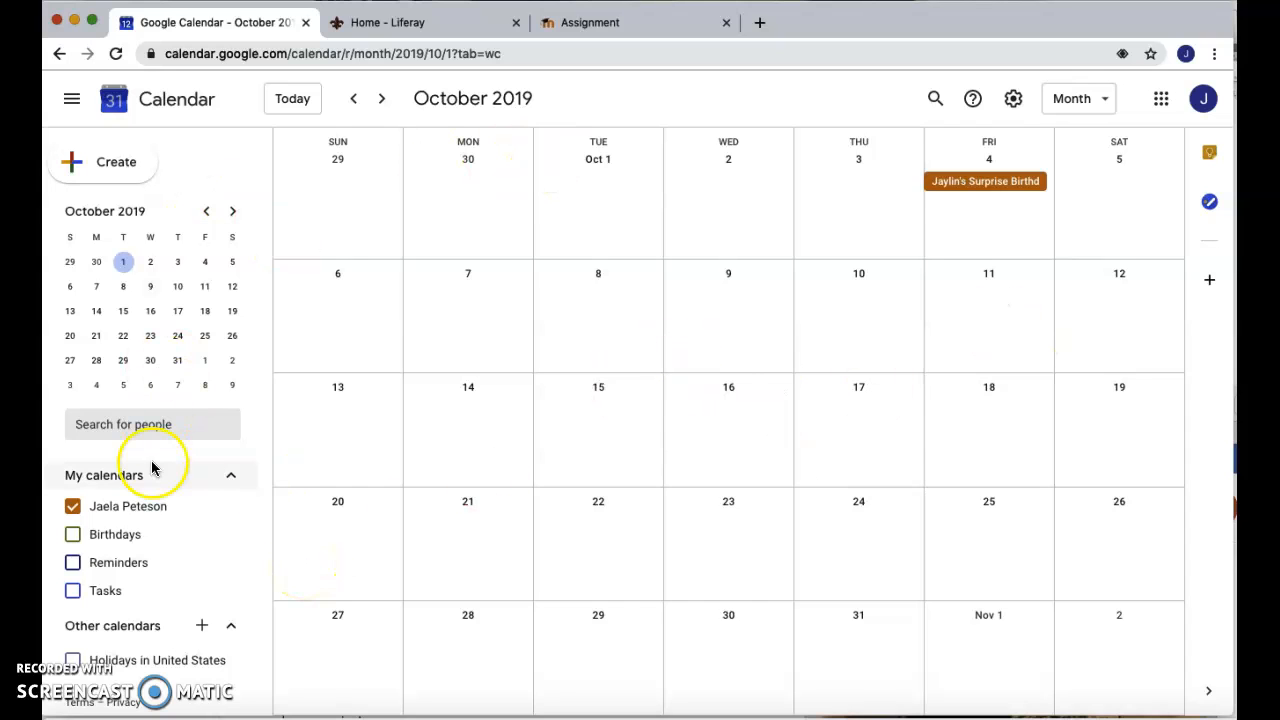
- Open the personal calendar's settings at the section for sharing with specific people
click(230, 510)
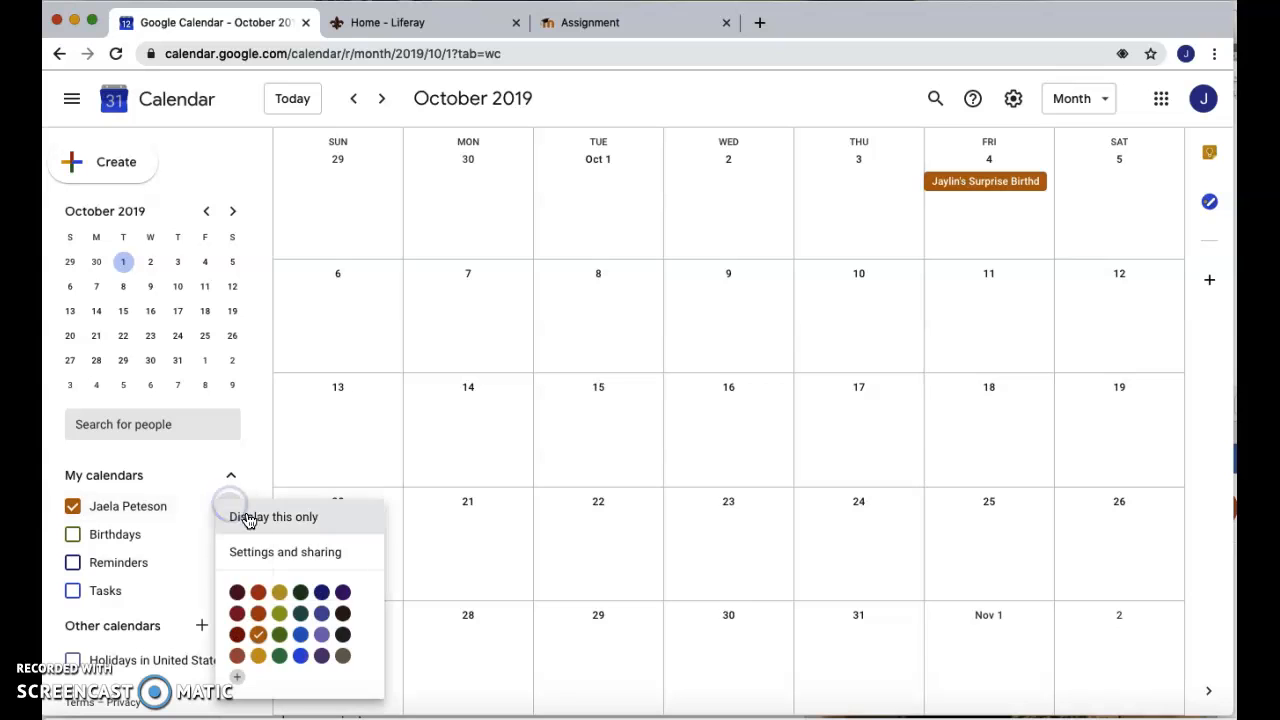
click(280, 553)
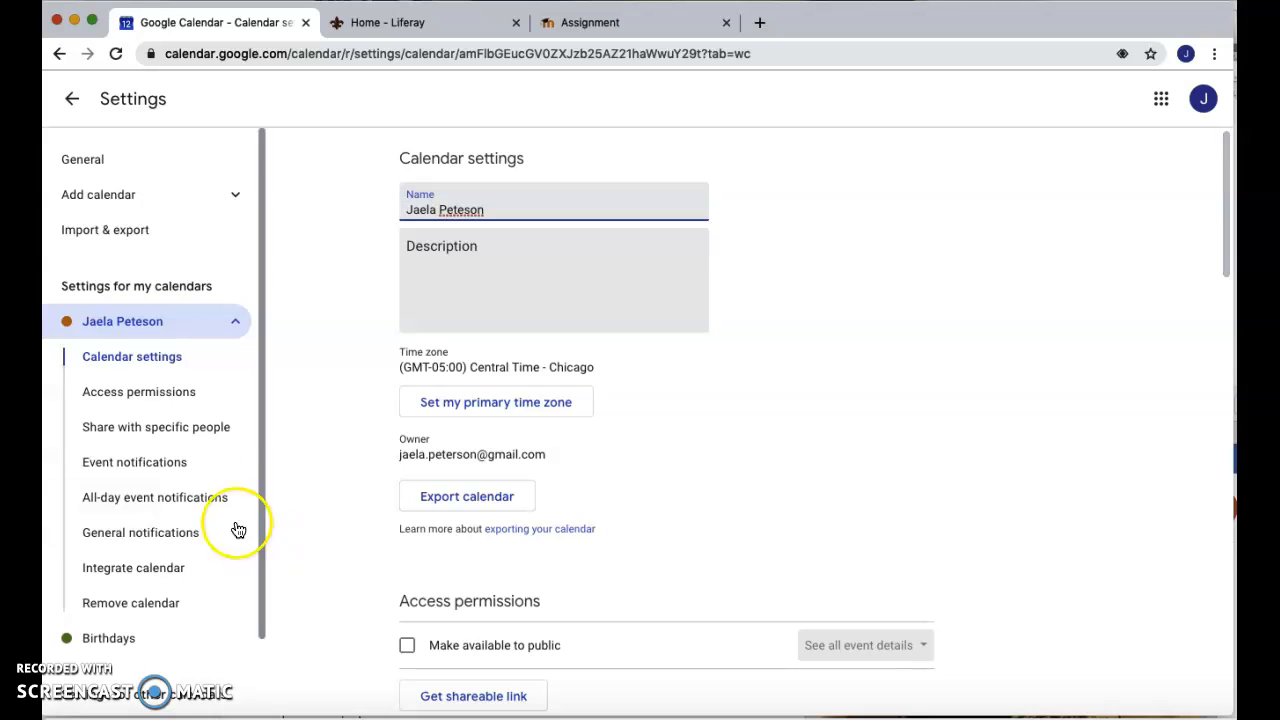
click(175, 432)
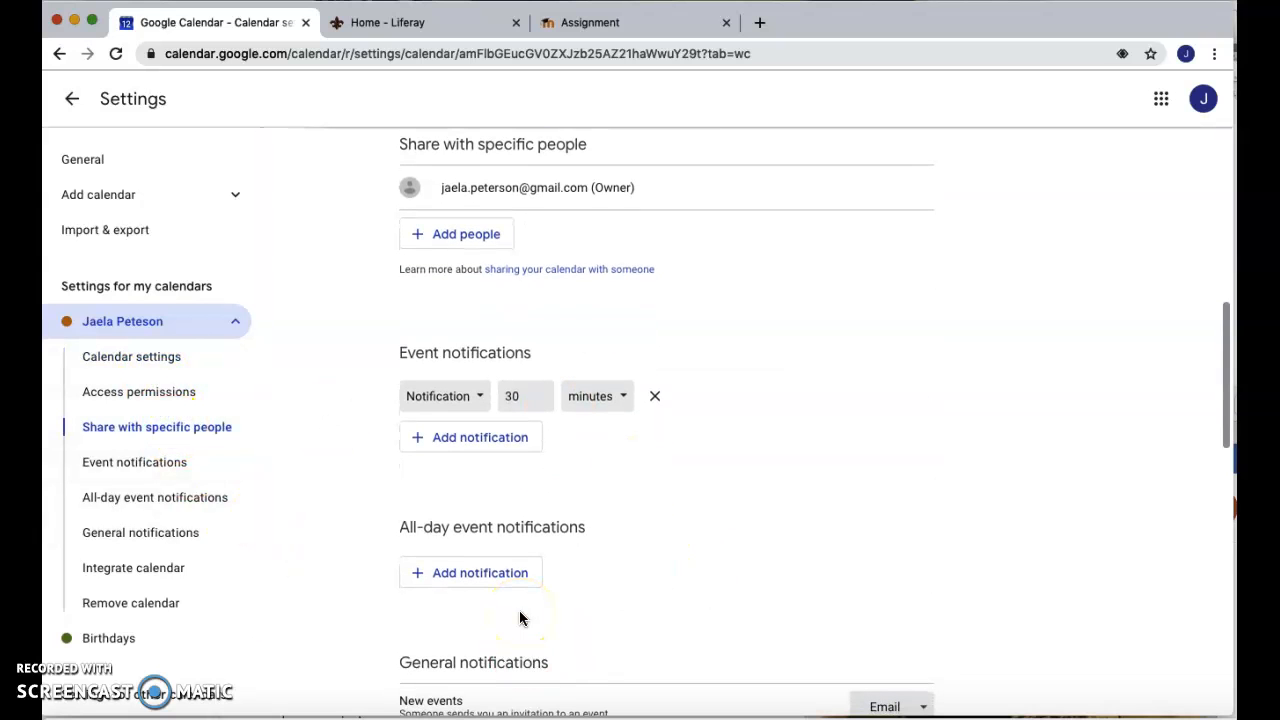
click(436, 238)
click(566, 364)
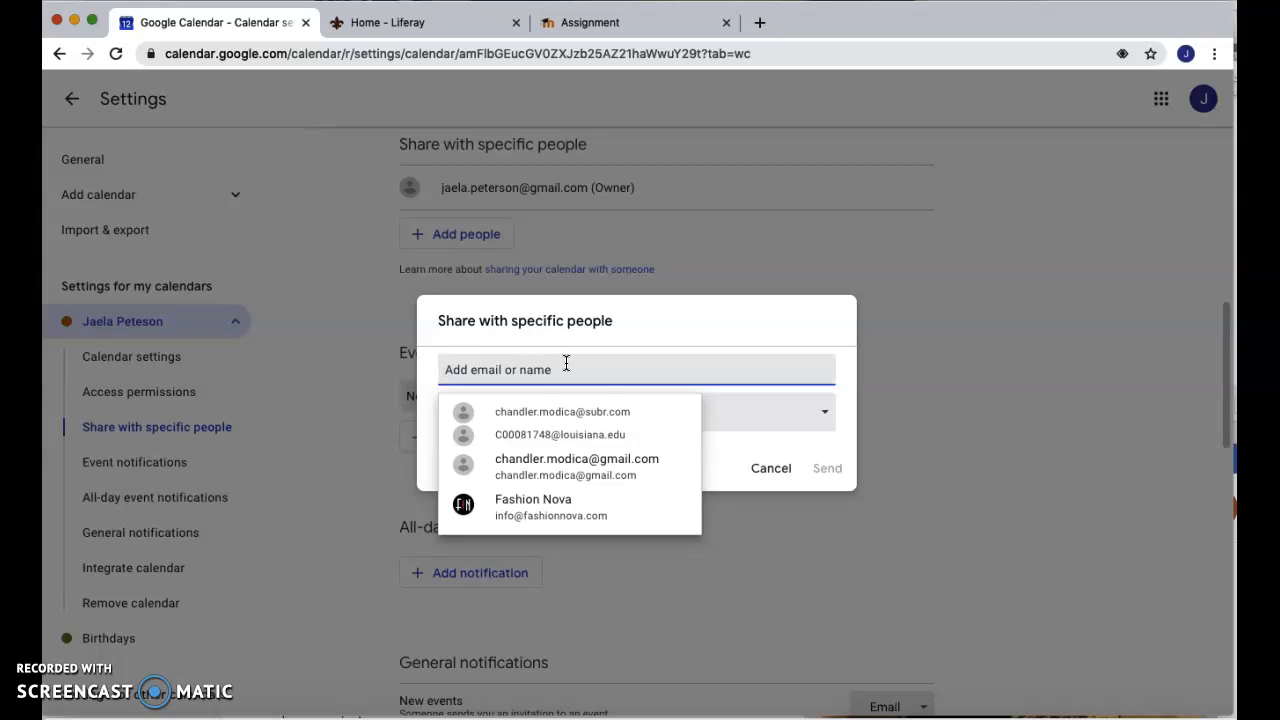
click(580, 434)
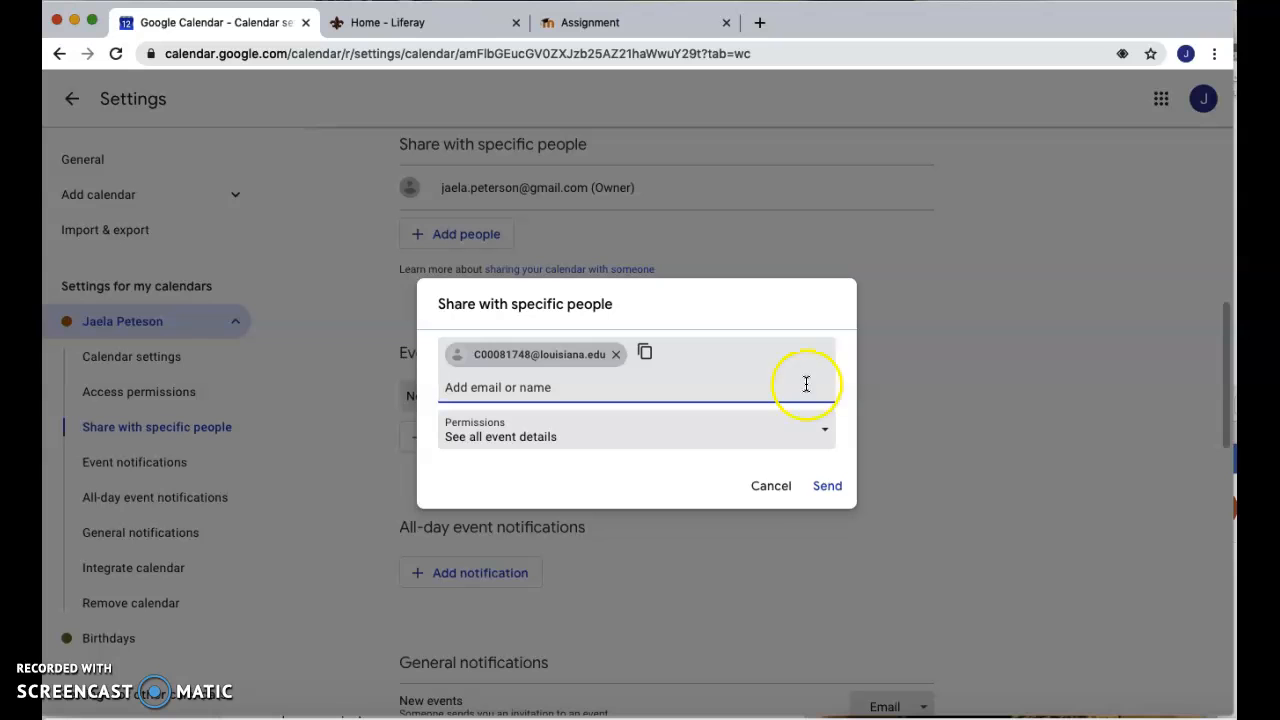
click(775, 488)
- Set the time unit of the calendar's default event notification to hours and return to the month view
click(483, 393)
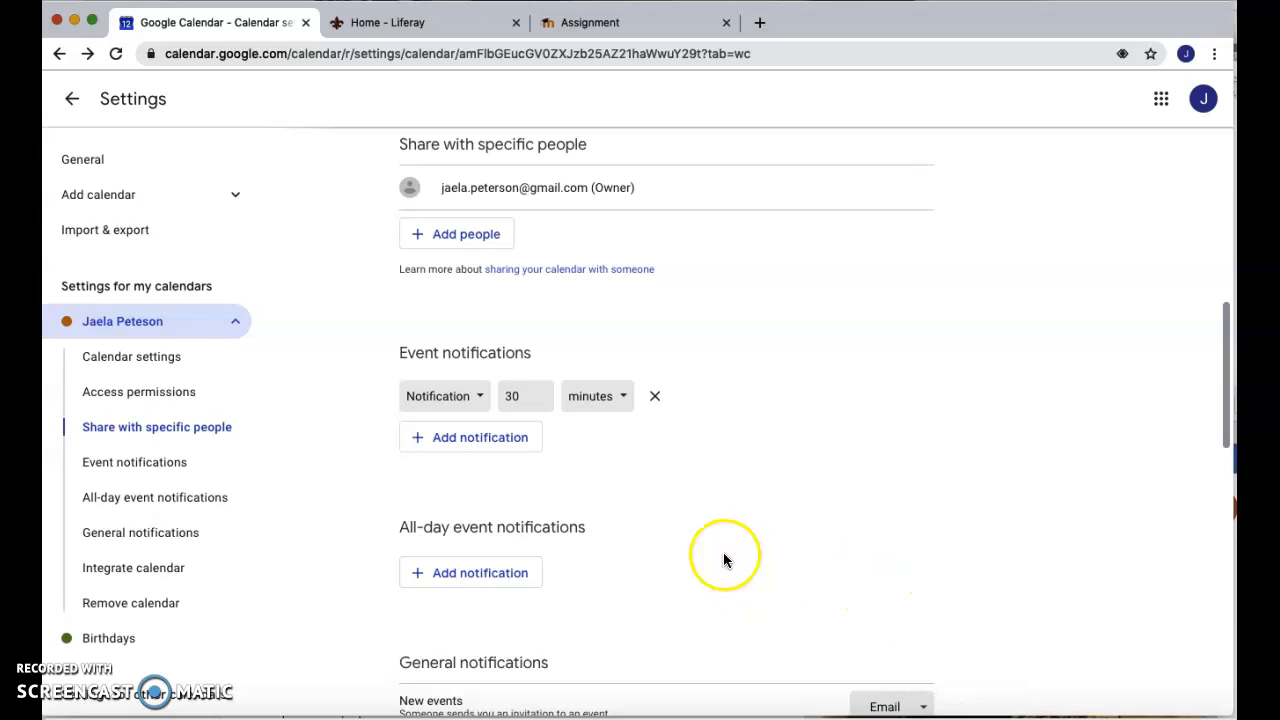
click(606, 399)
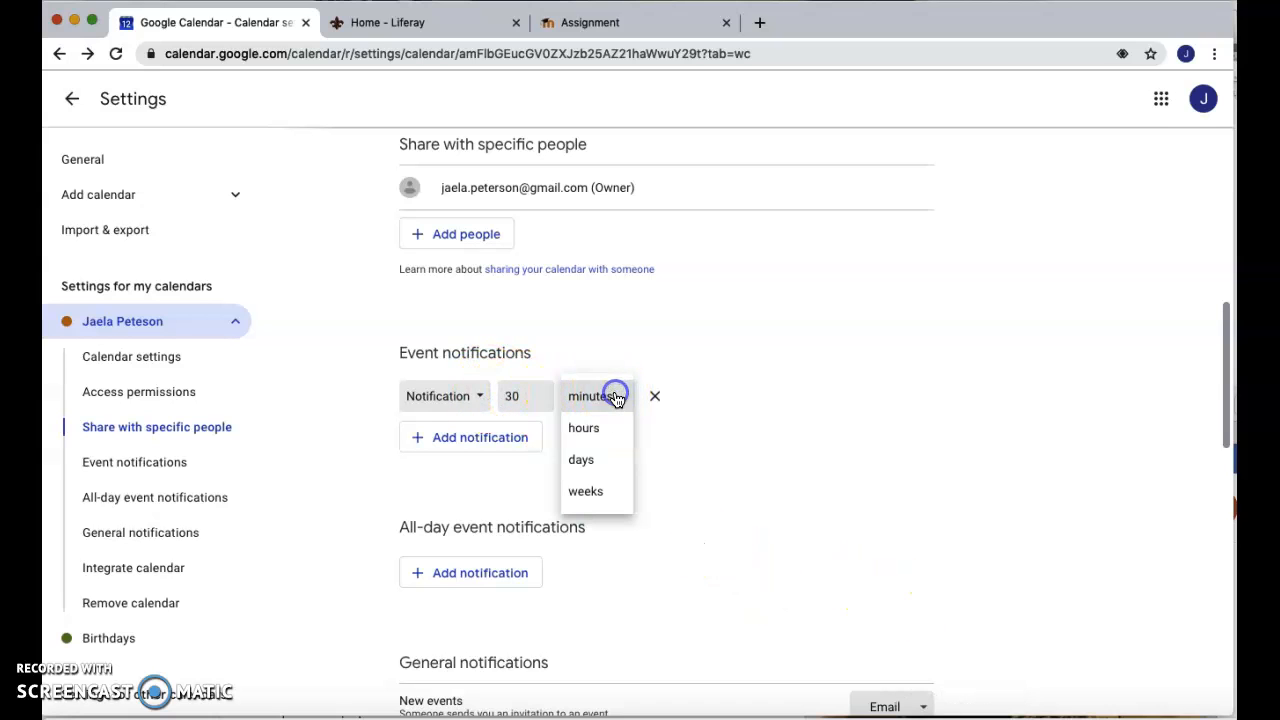
click(609, 428)
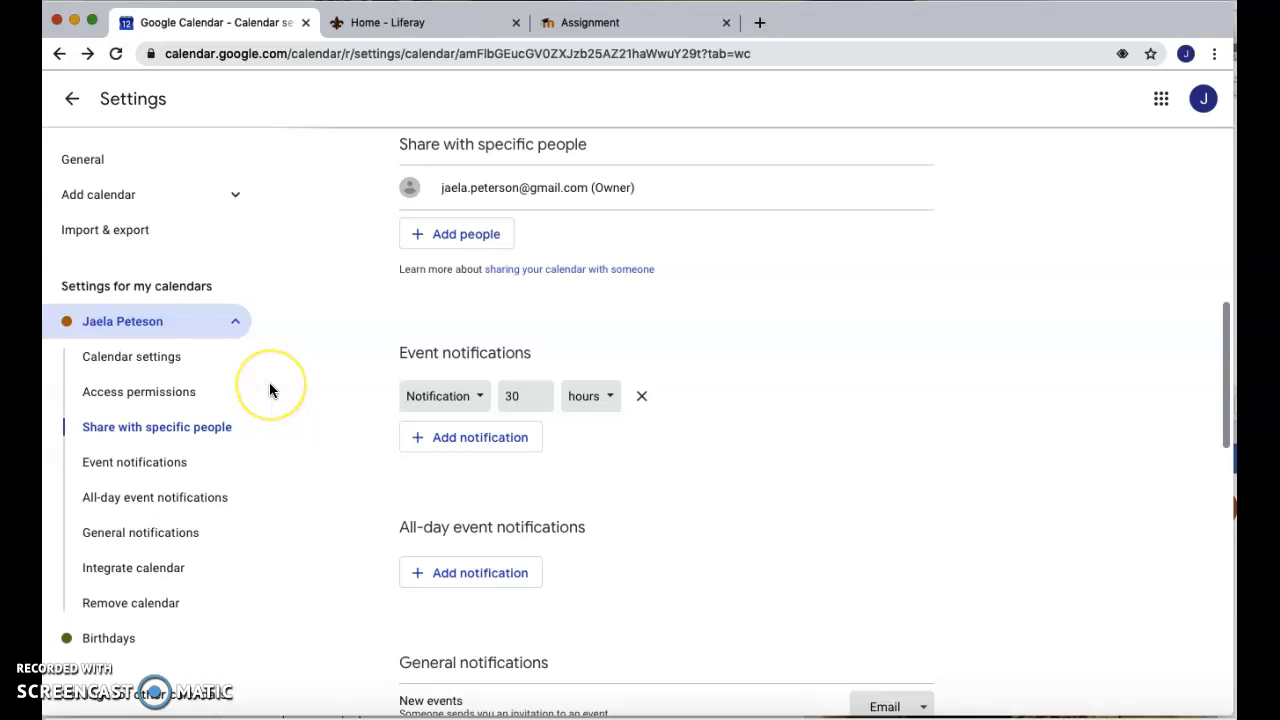
scroll(269, 382, up, 3)
click(70, 103)
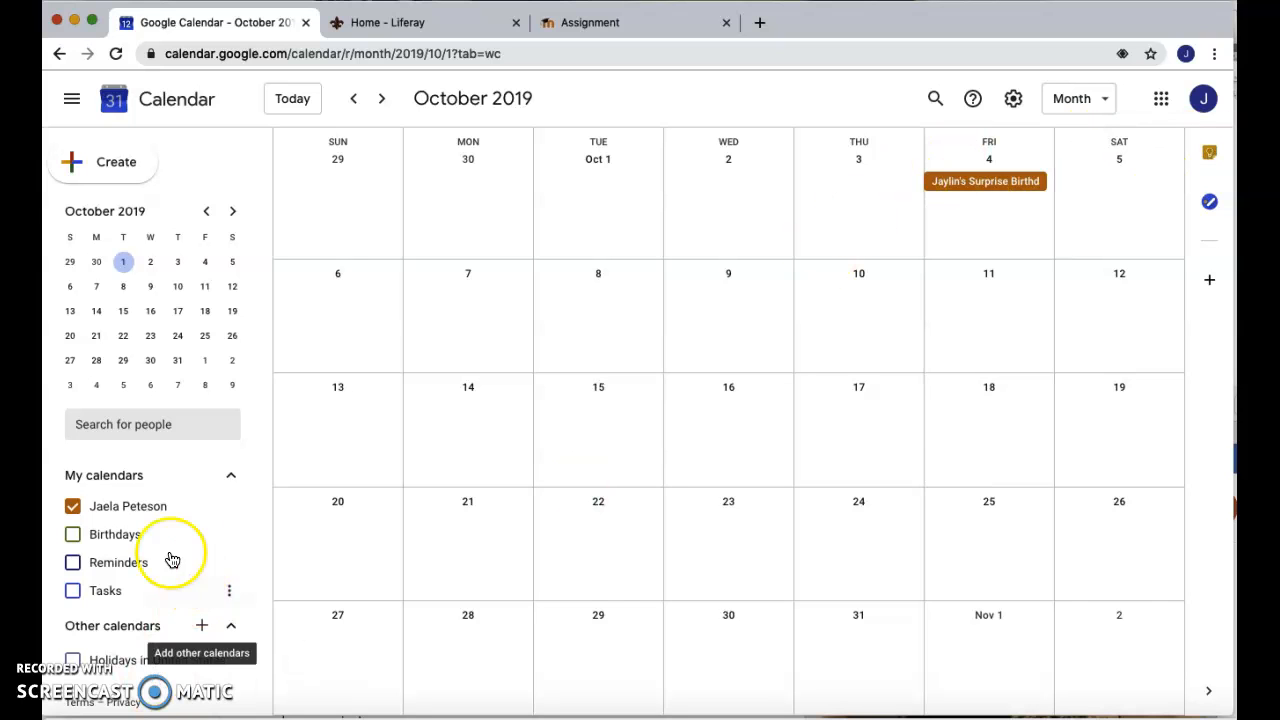
click(230, 505)
click(256, 550)
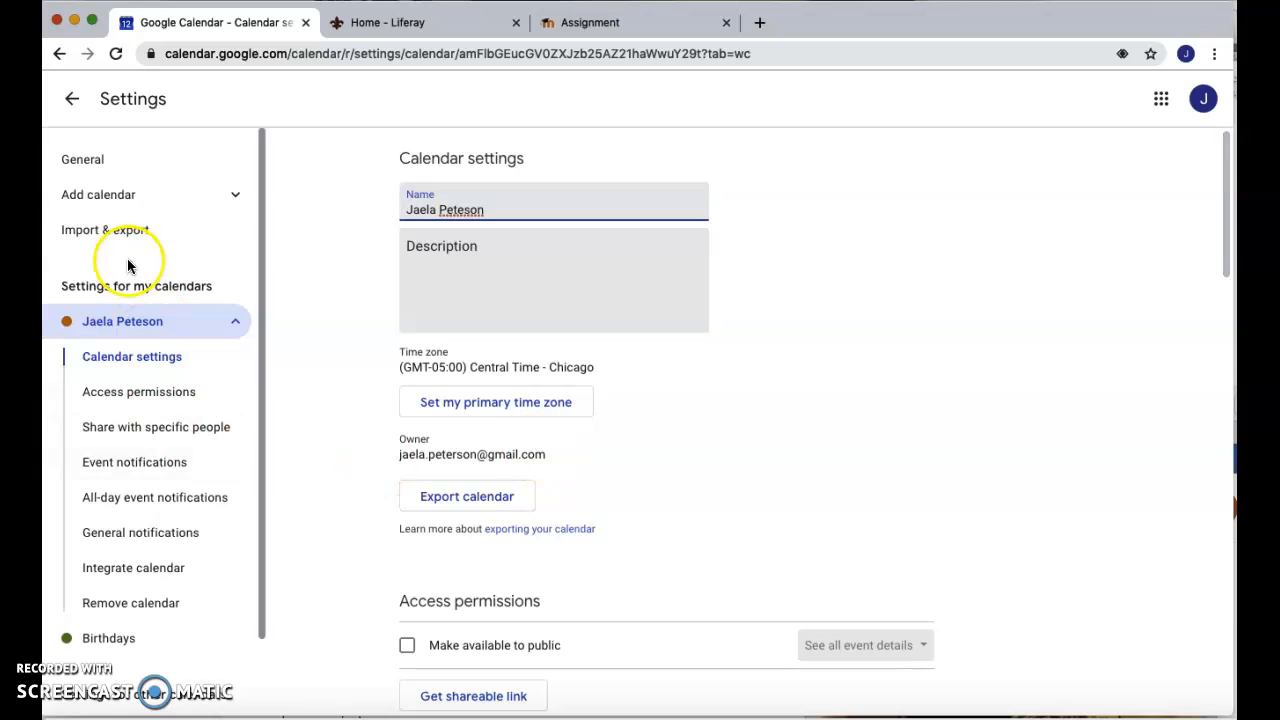
click(71, 104)
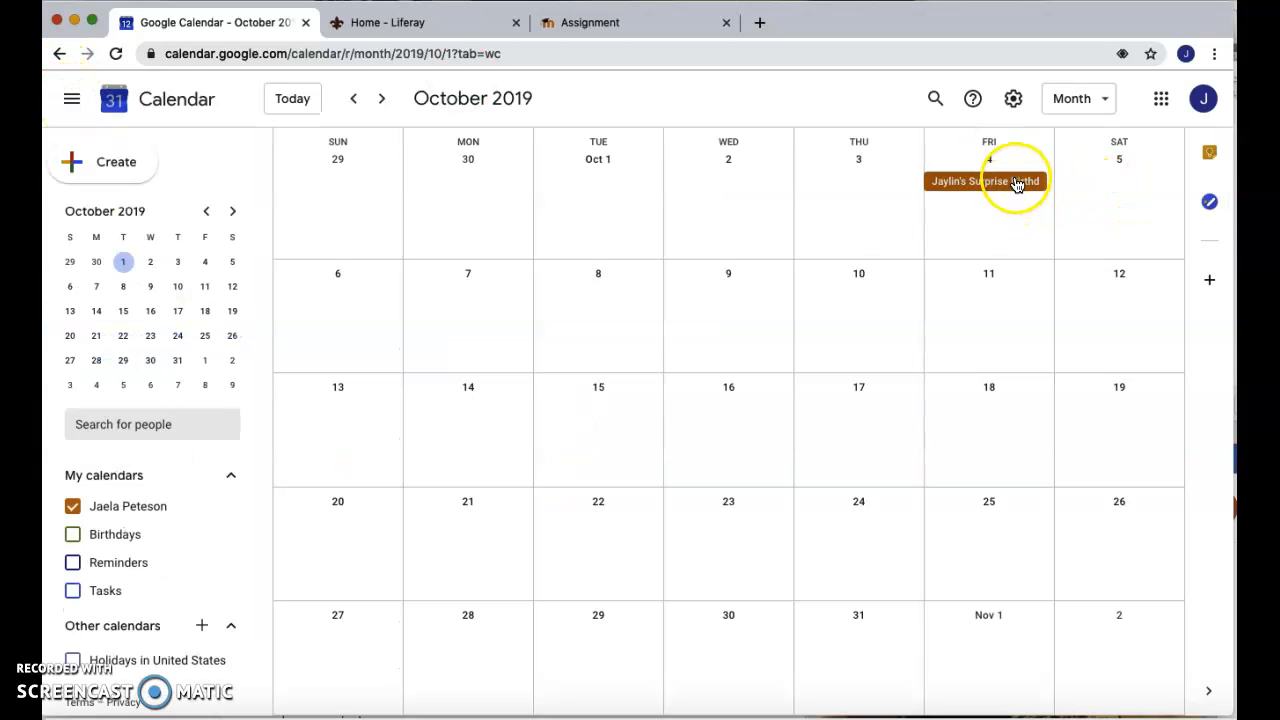
- Add Hangouts conferencing to the surprise birthday event on October 4 and save the event
click(1016, 184)
click(742, 195)
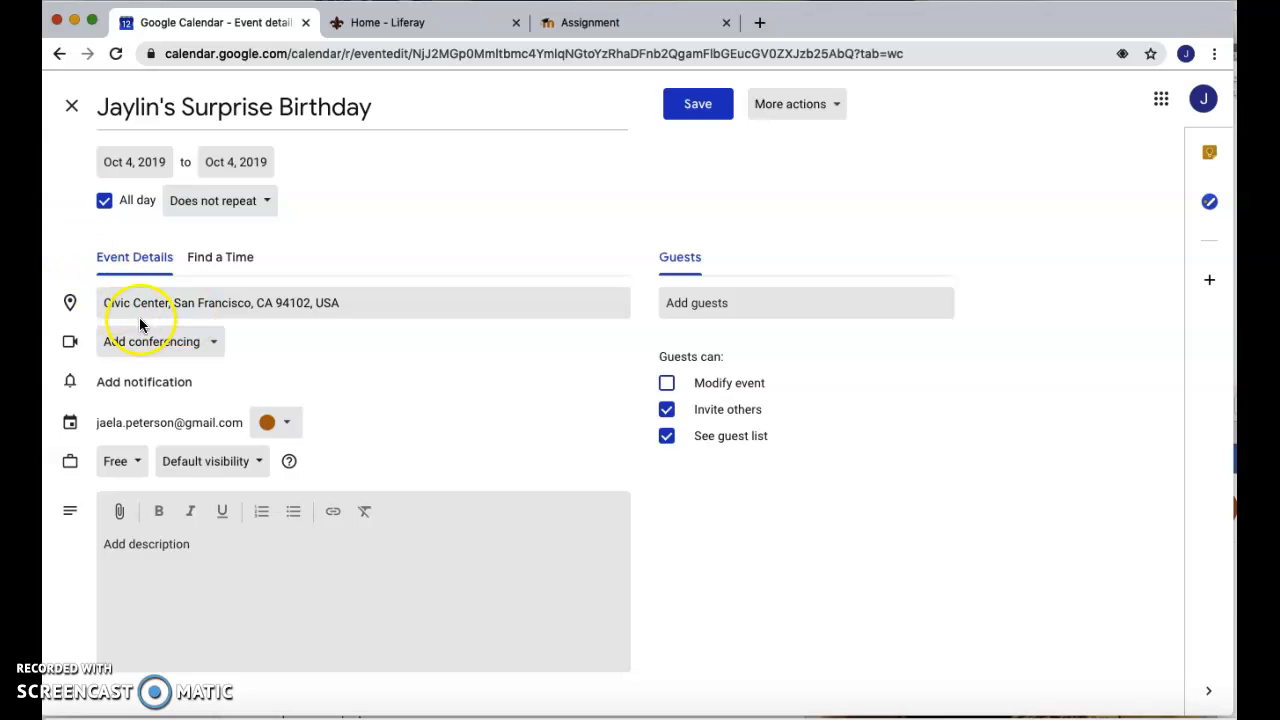
click(203, 342)
click(203, 388)
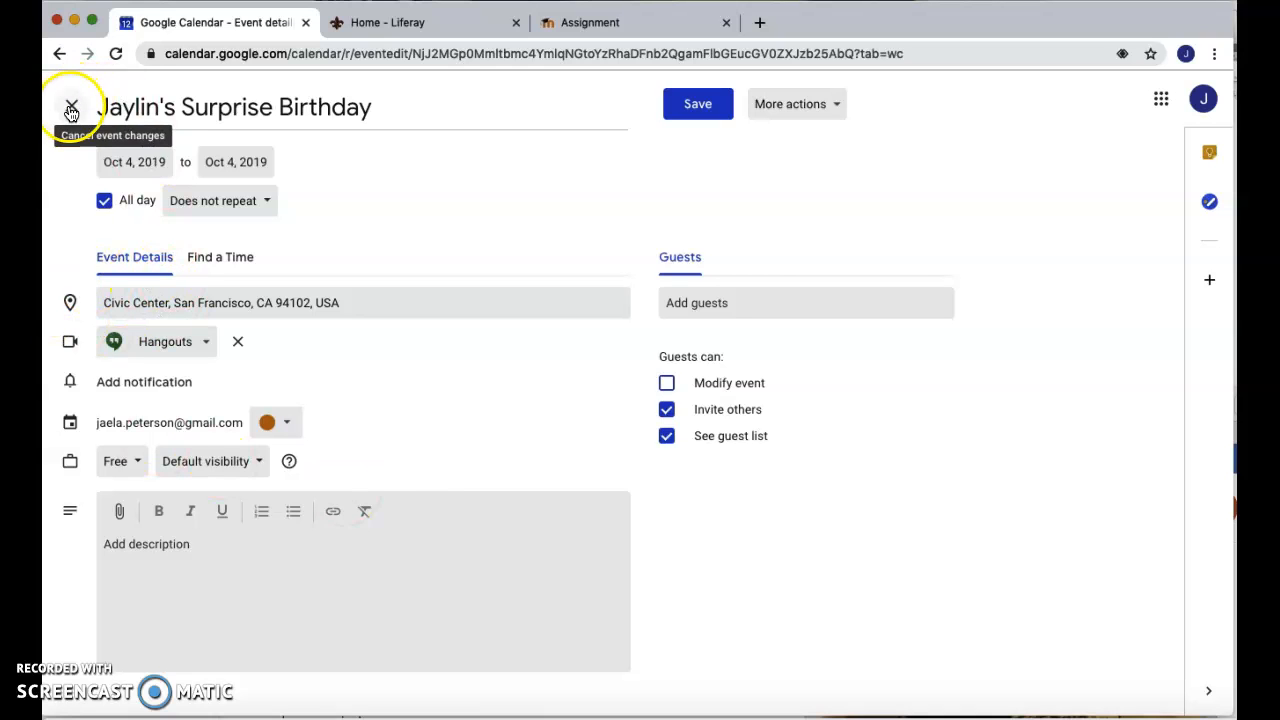
click(690, 105)
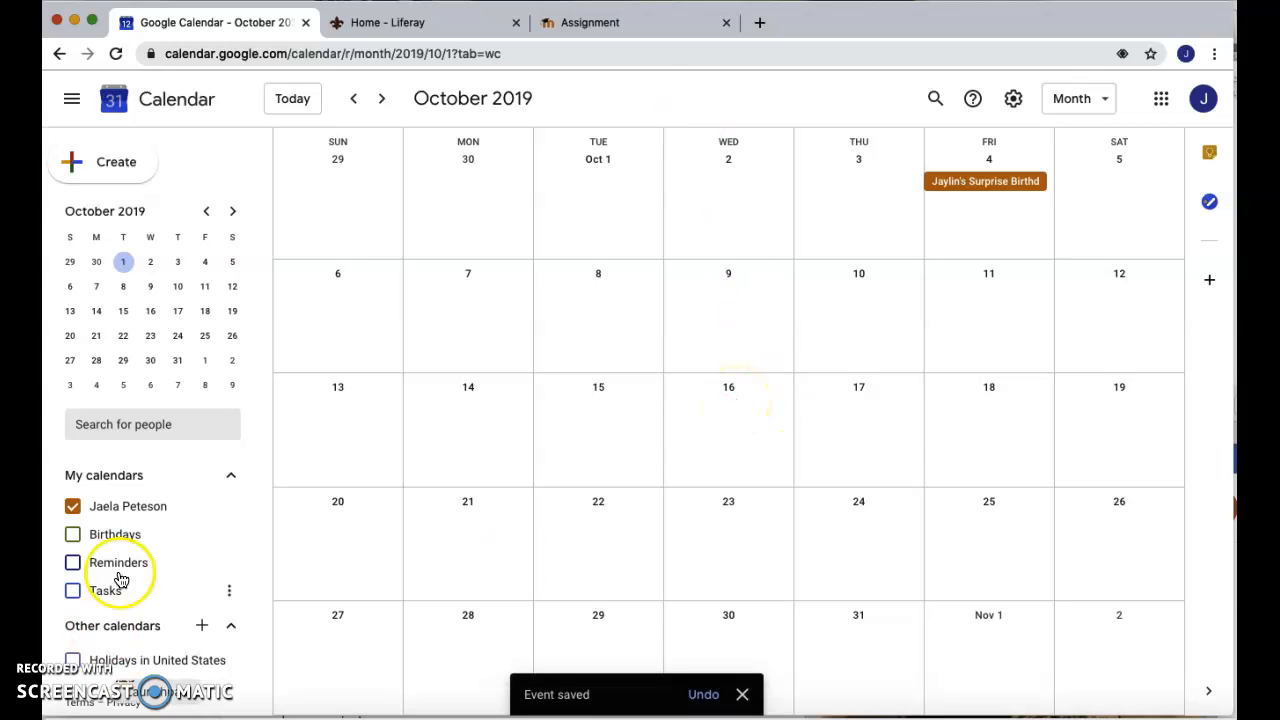
- Review the import and export options in the calendar settings, and return to the October month view
click(232, 505)
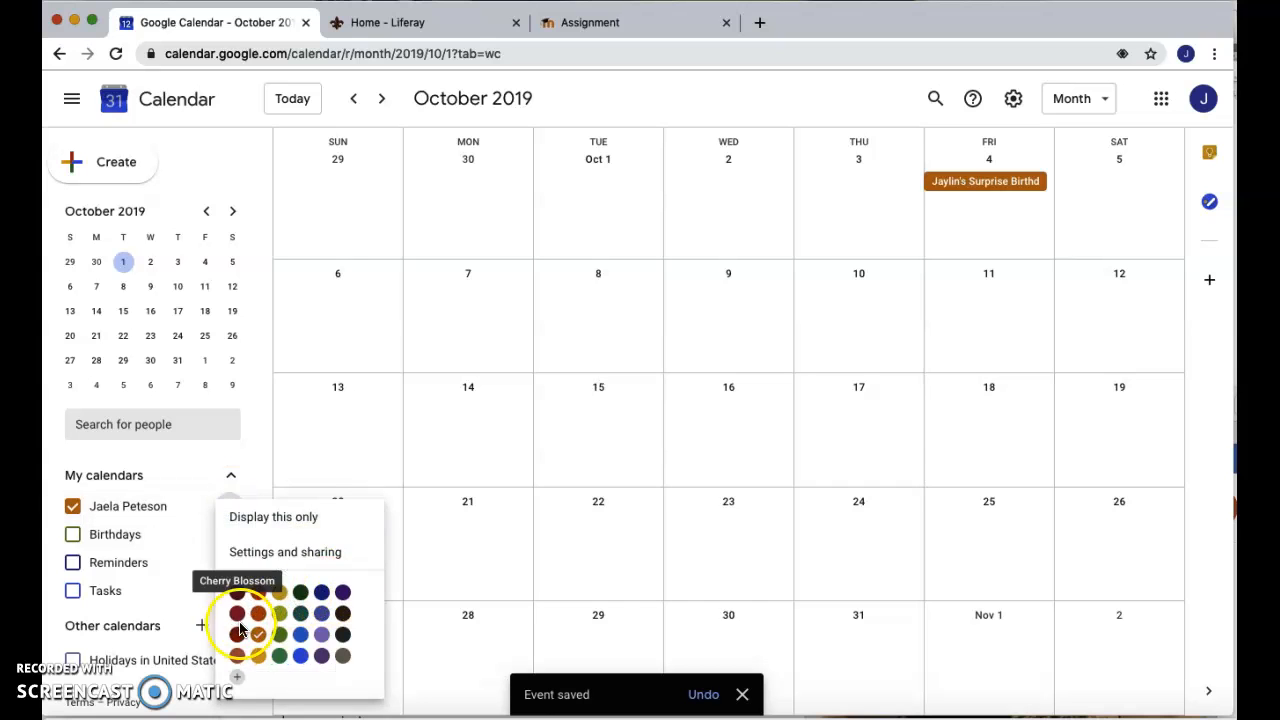
click(302, 560)
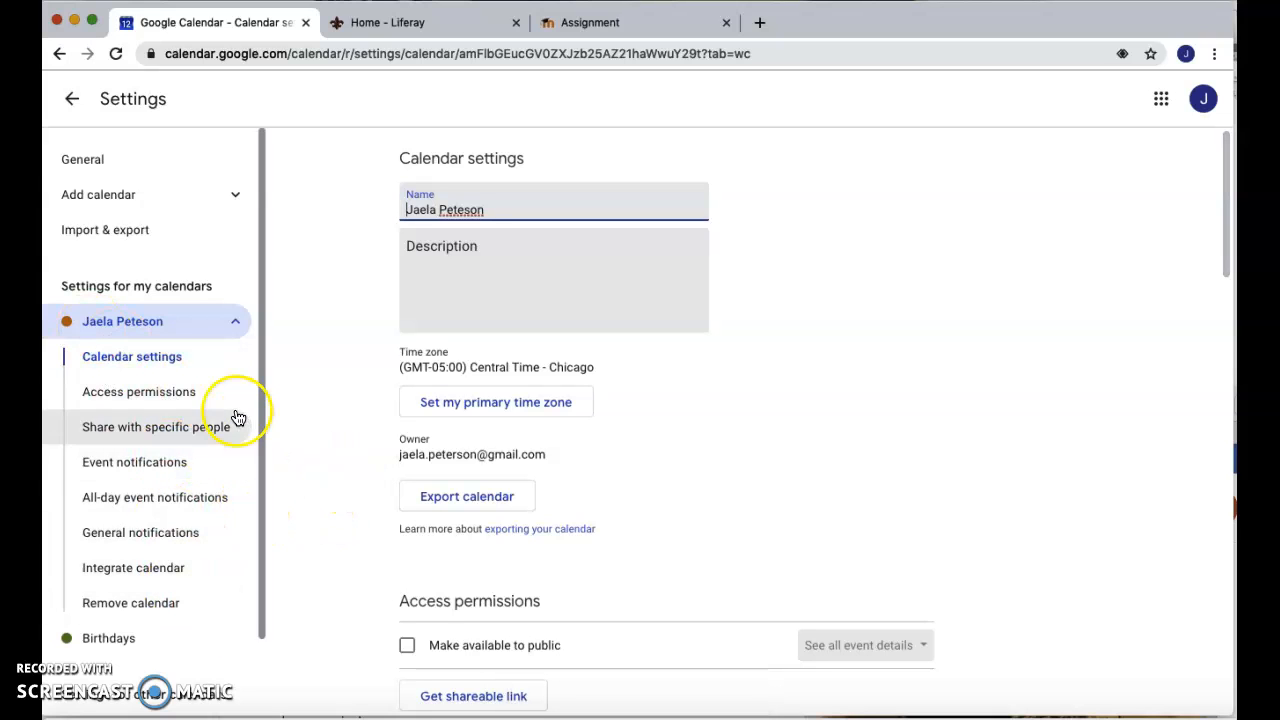
click(118, 235)
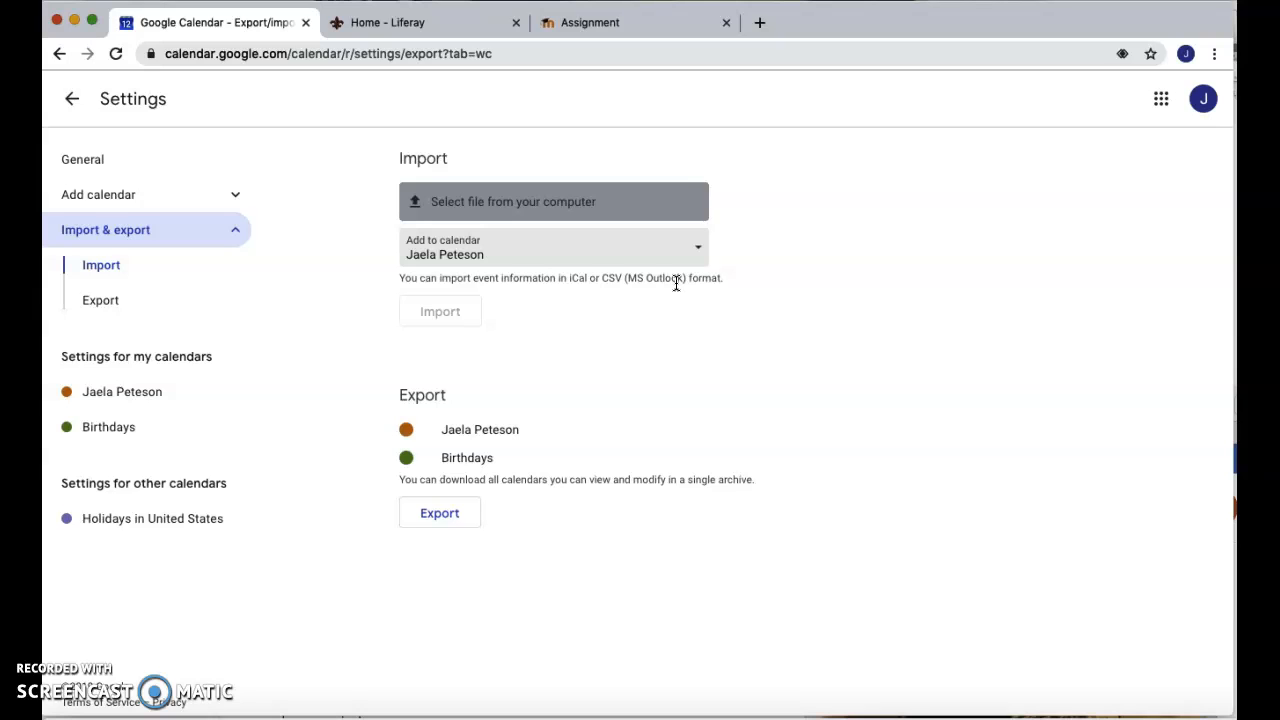
click(165, 297)
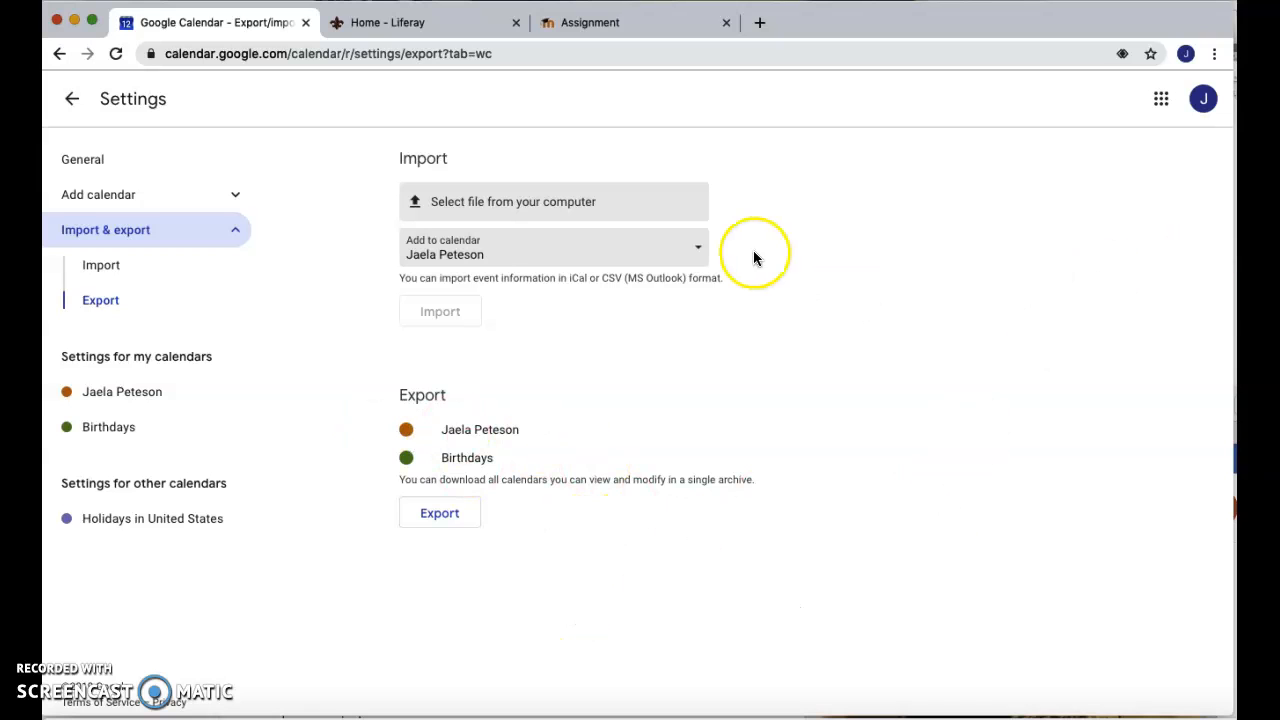
click(84, 107)
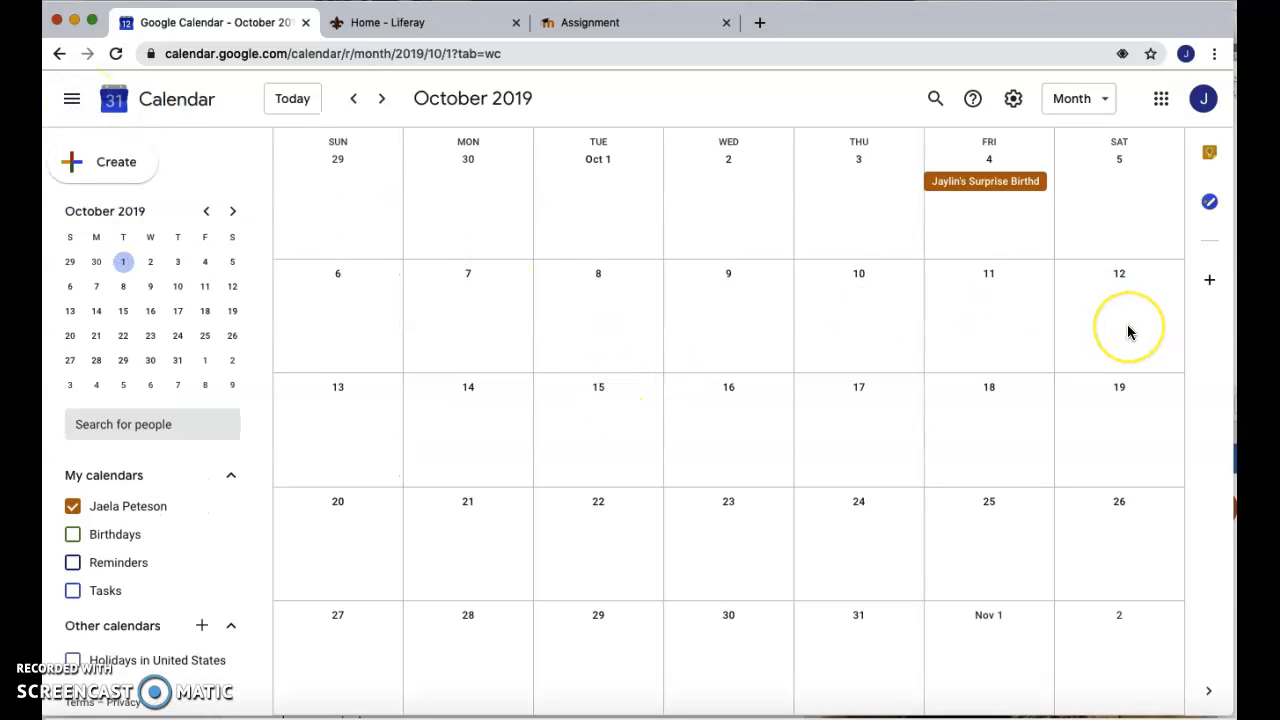